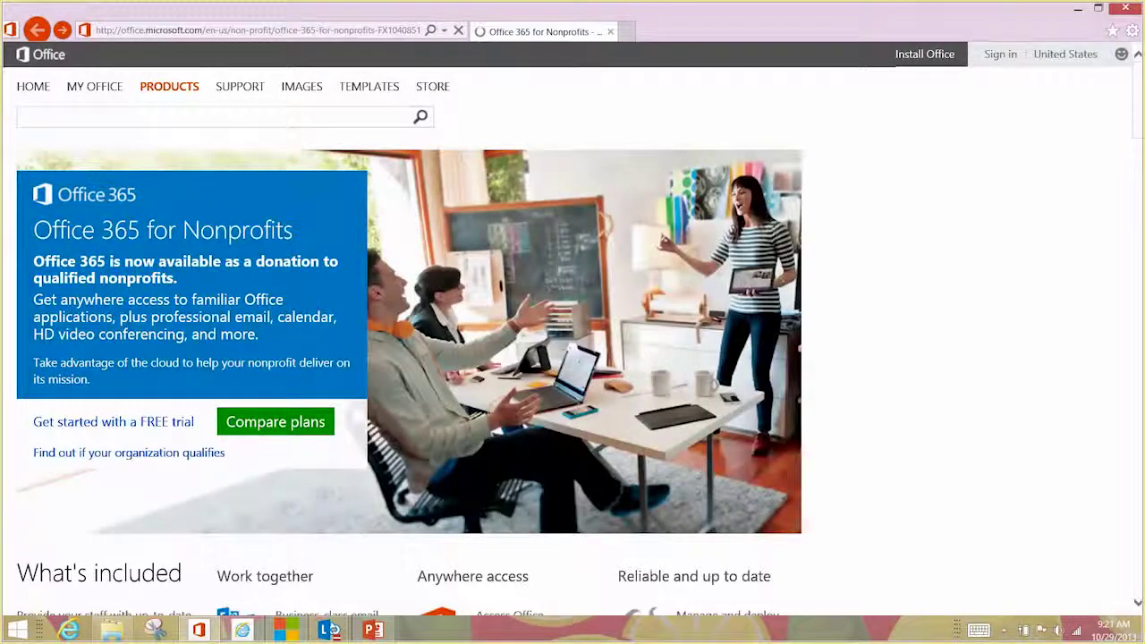
drag(1139, 128, 1140, 137)
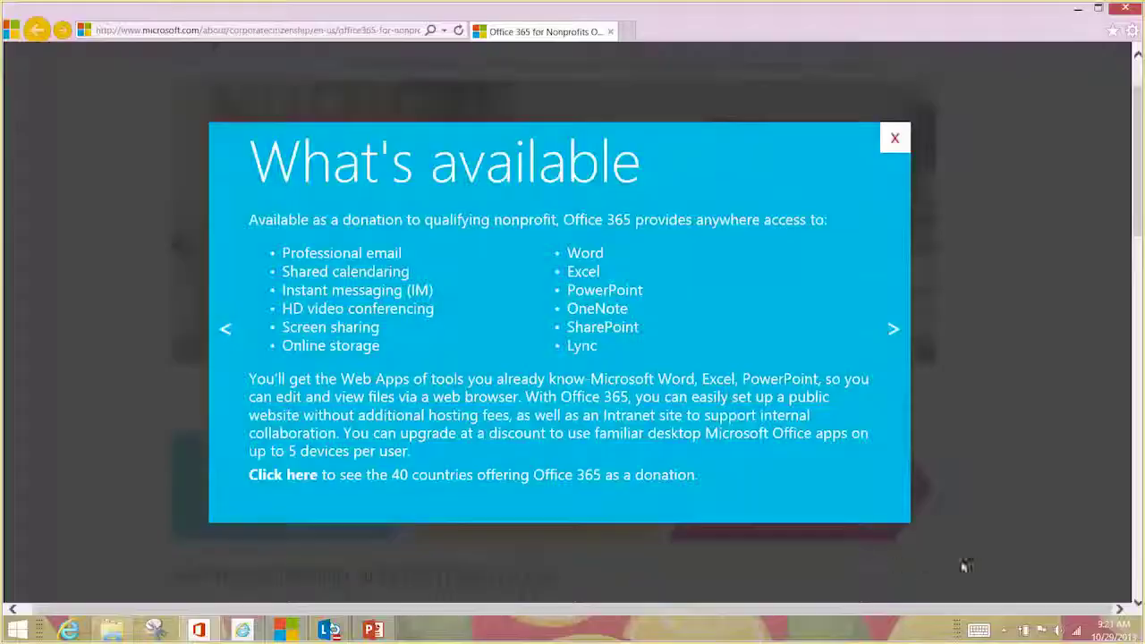
Advance from the What's available slide to the eligibility requirements slide.
click(892, 333)
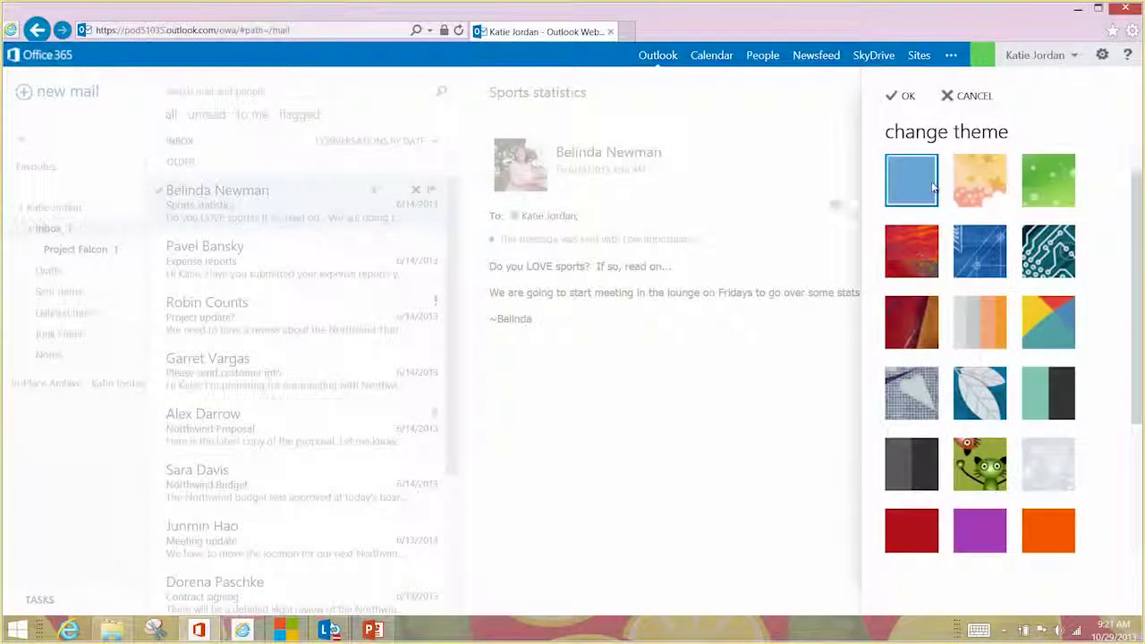
mouse_move(573, 11)
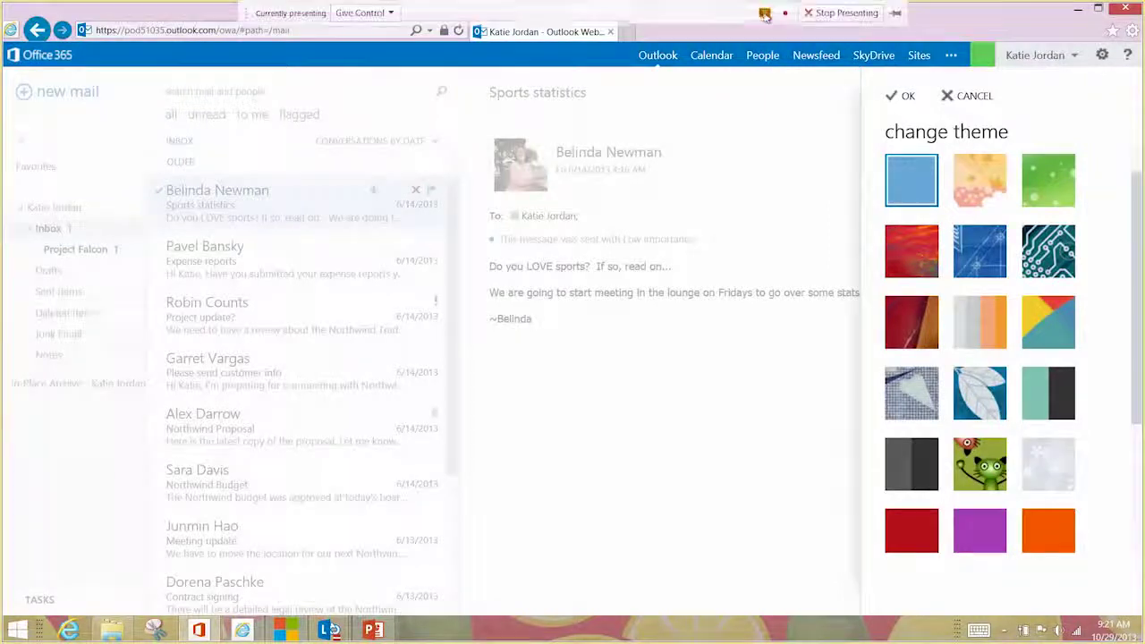
Accept the plain blue theme and close the theme choices.
click(906, 95)
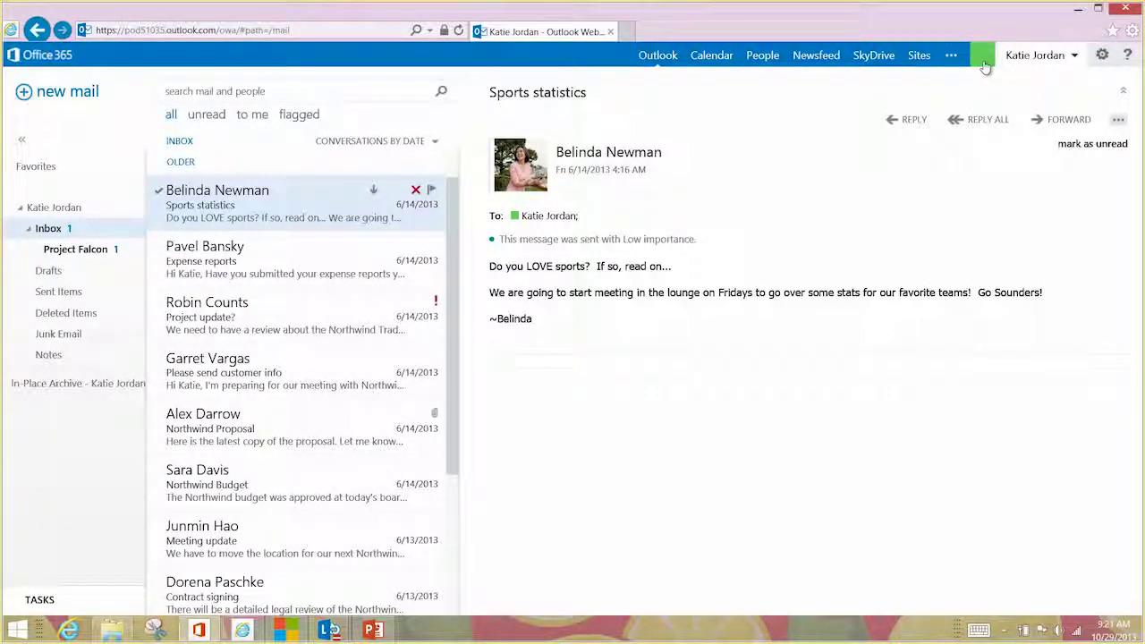
Check presence options, then open the Northwind Proposal message and the sender's contact card.
click(984, 62)
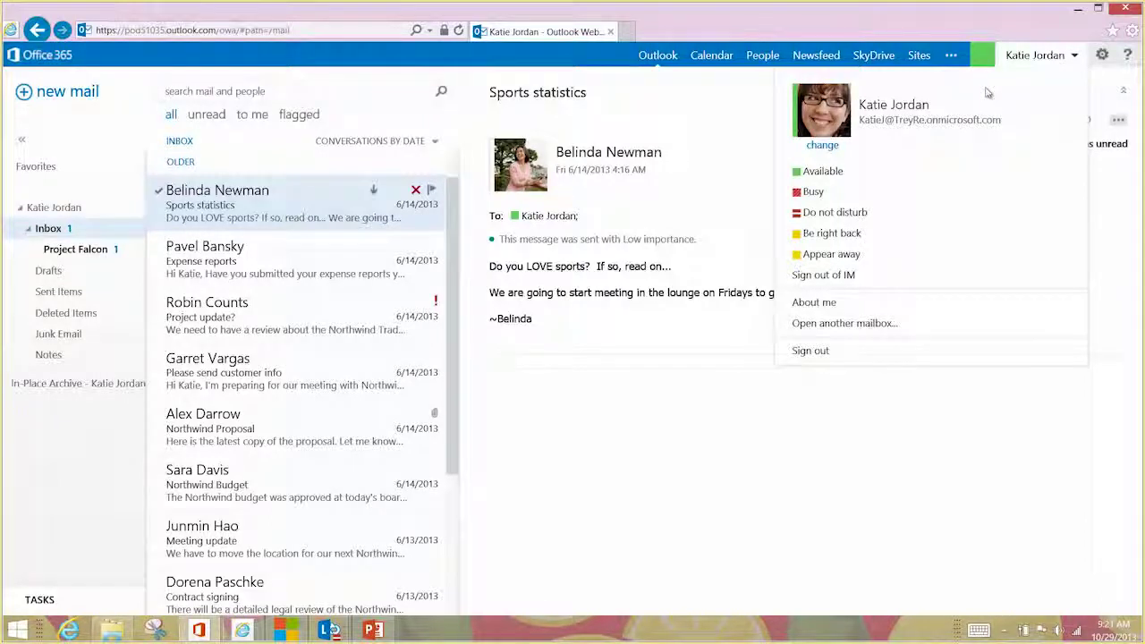
click(311, 449)
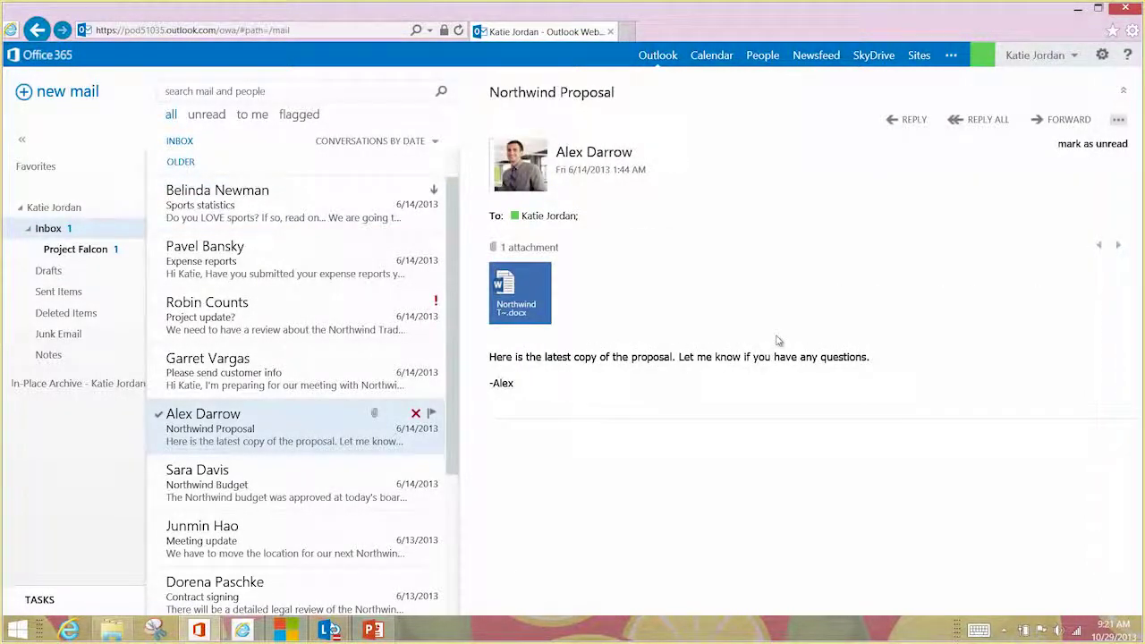
click(505, 178)
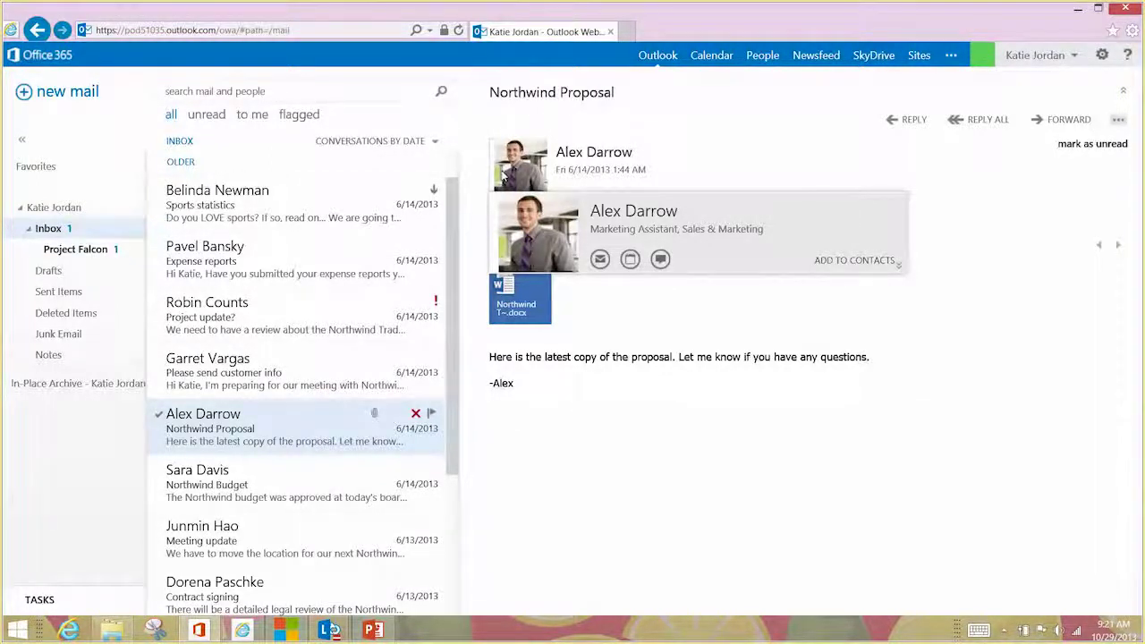
Switch to People, view another contact, then browse directory groups to All Employees.
click(763, 57)
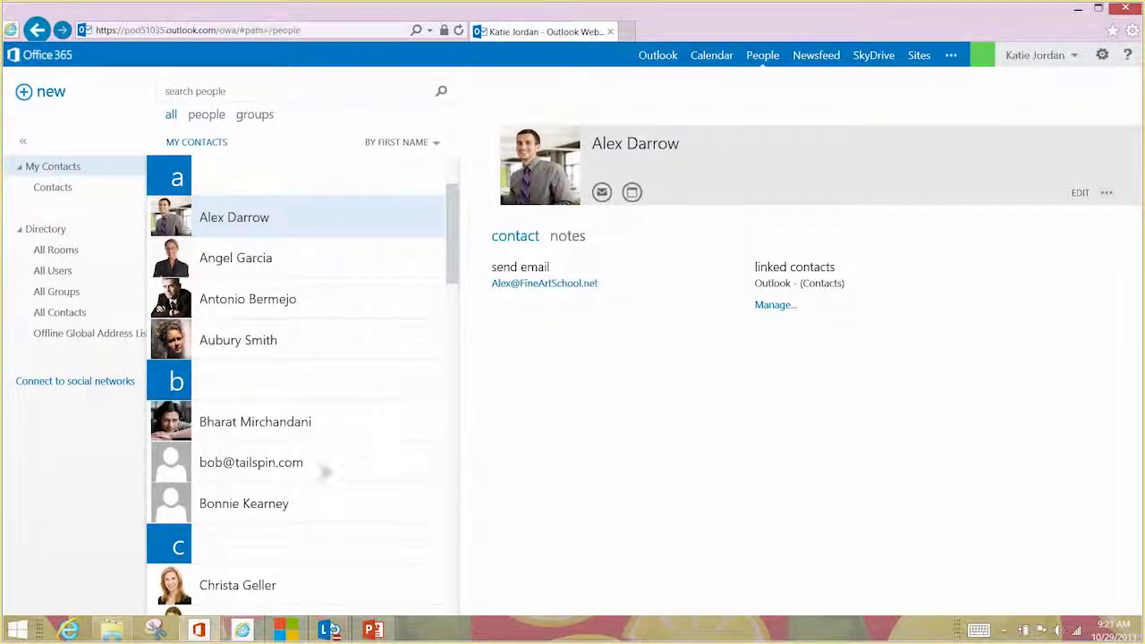
click(298, 501)
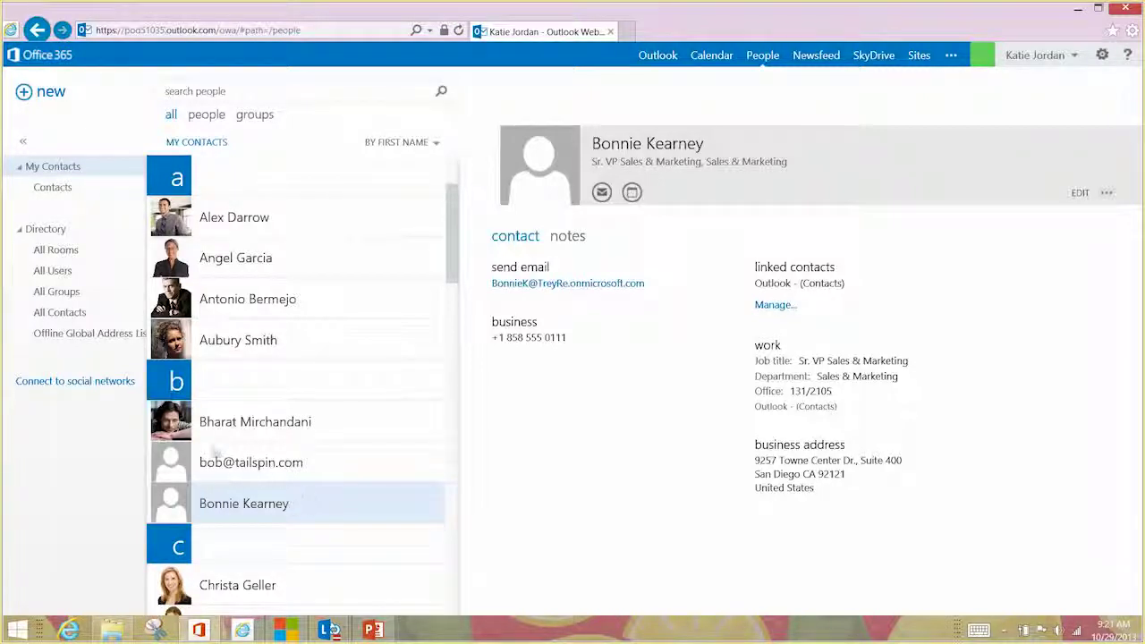
click(66, 295)
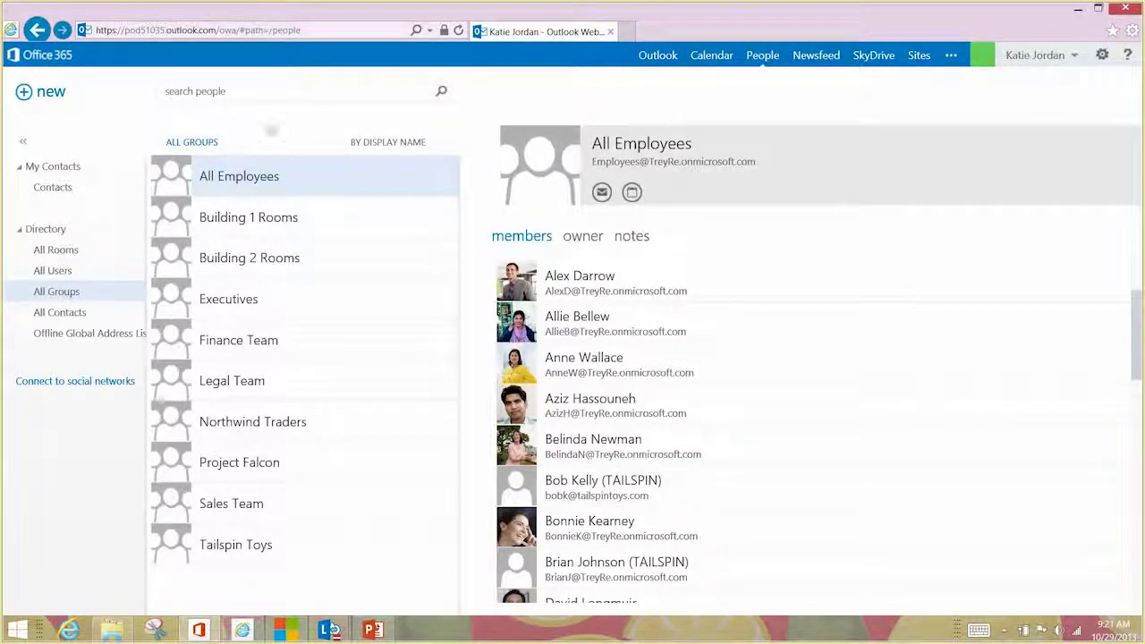
Switch to the Calendar's October 2013 month view with today's agenda.
click(703, 61)
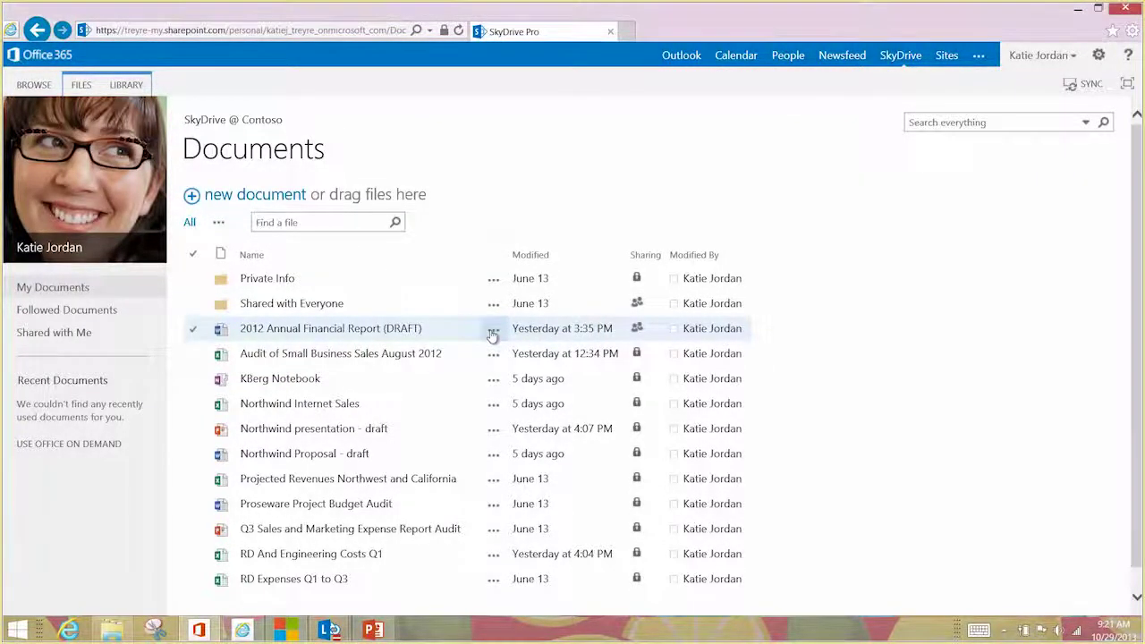
Preview the 2012 Annual Financial Report details, then open 'Northwind presentation - draft'.
click(493, 331)
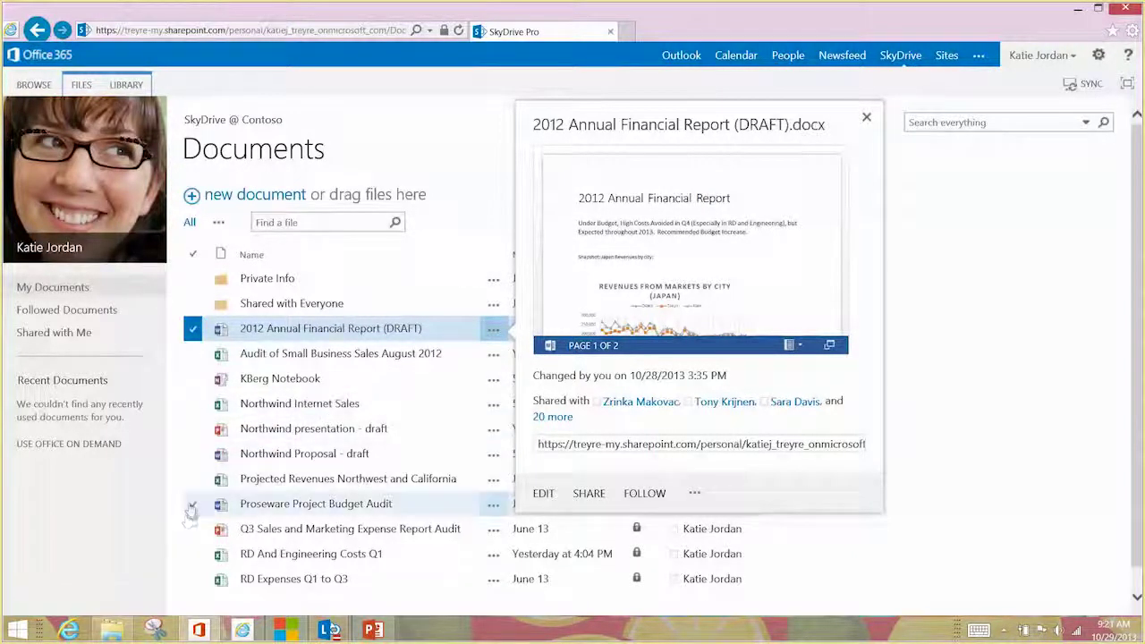
click(309, 431)
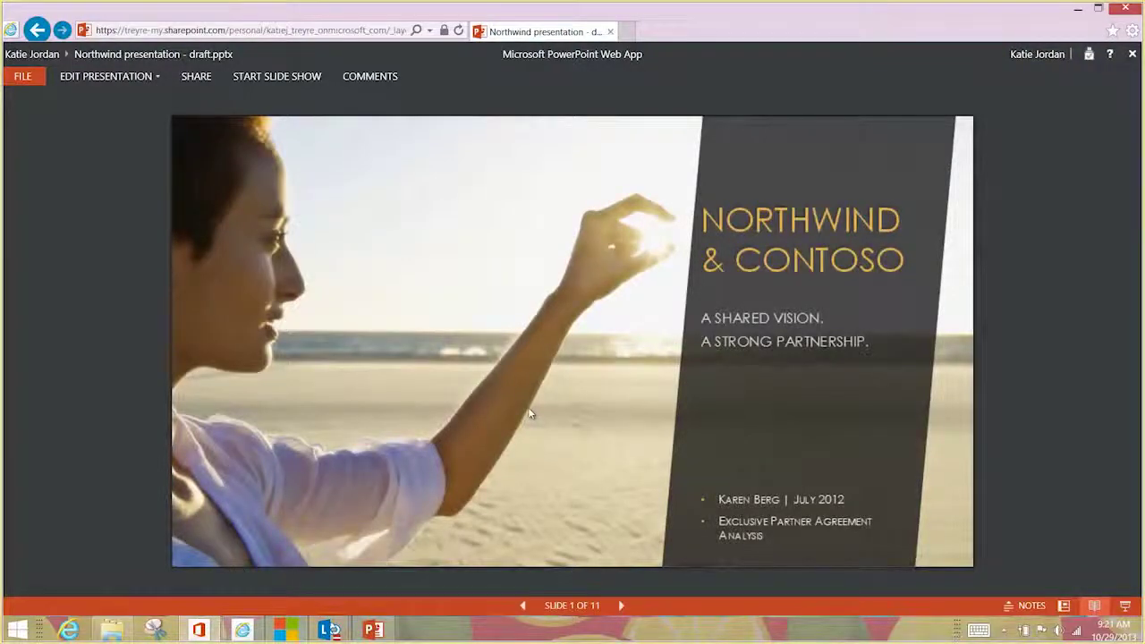
Advance to slide 3, 'A Partnership Strengthened With Time', and show the Edit Presentation choices.
click(528, 413)
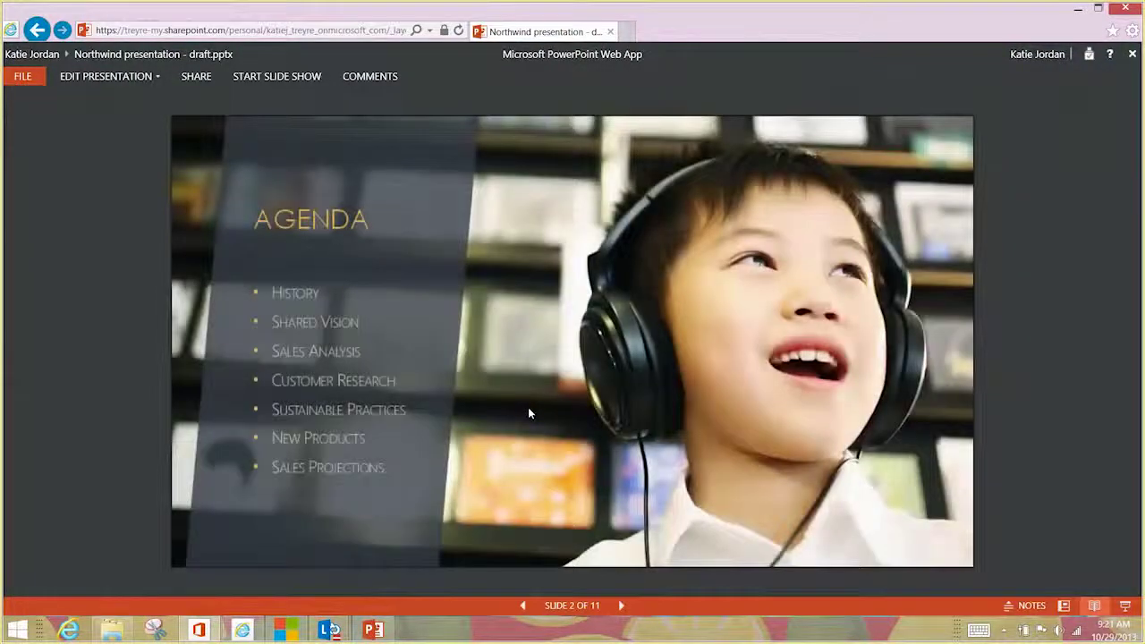
click(529, 413)
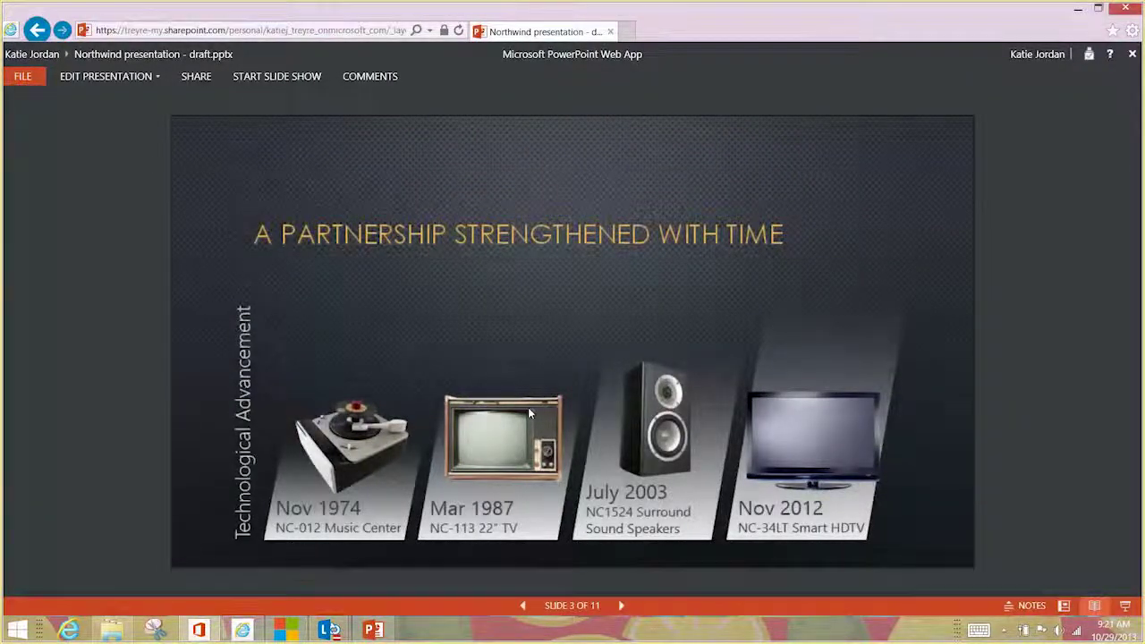
click(130, 78)
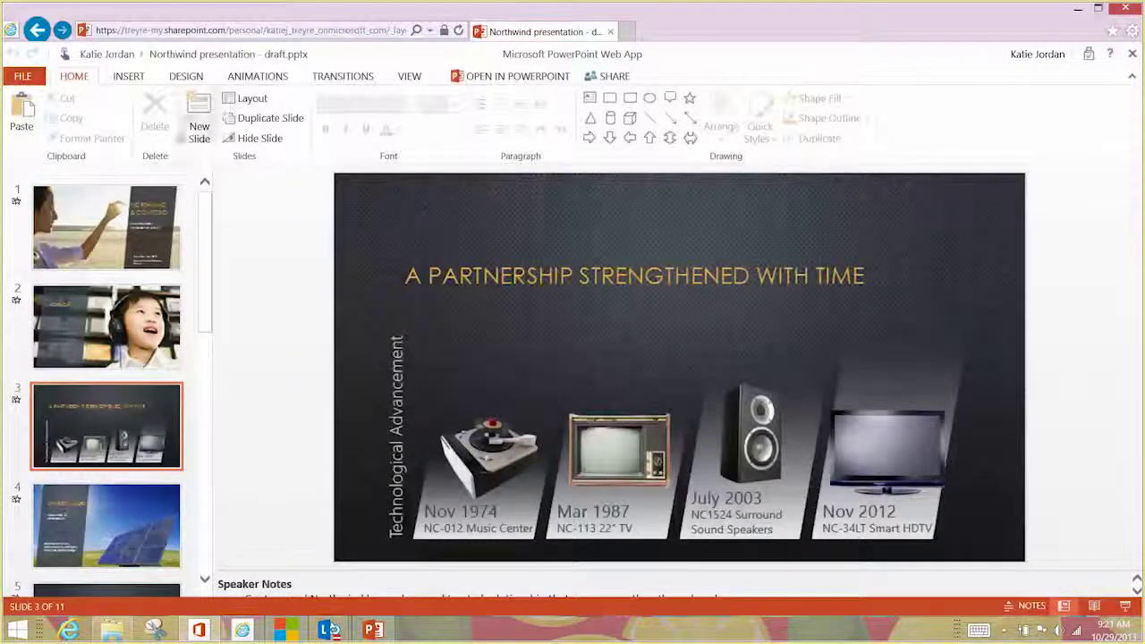
Select the slide 3 title, browse fonts without changing them, then show Insert's SmartArt layouts.
click(494, 281)
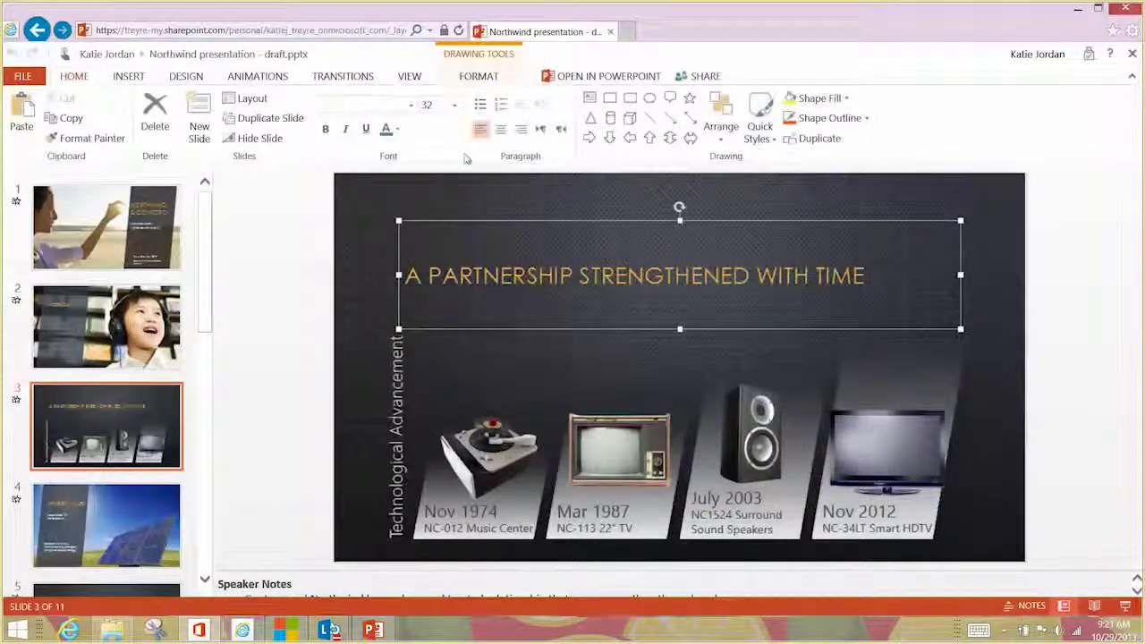
click(412, 109)
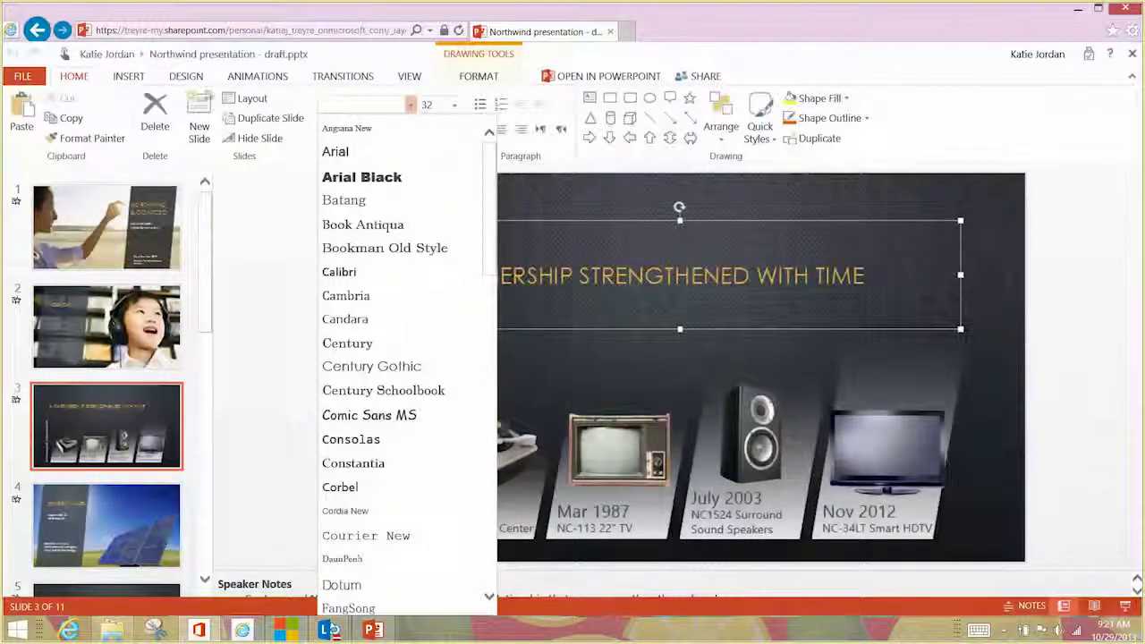
click(140, 79)
click(130, 77)
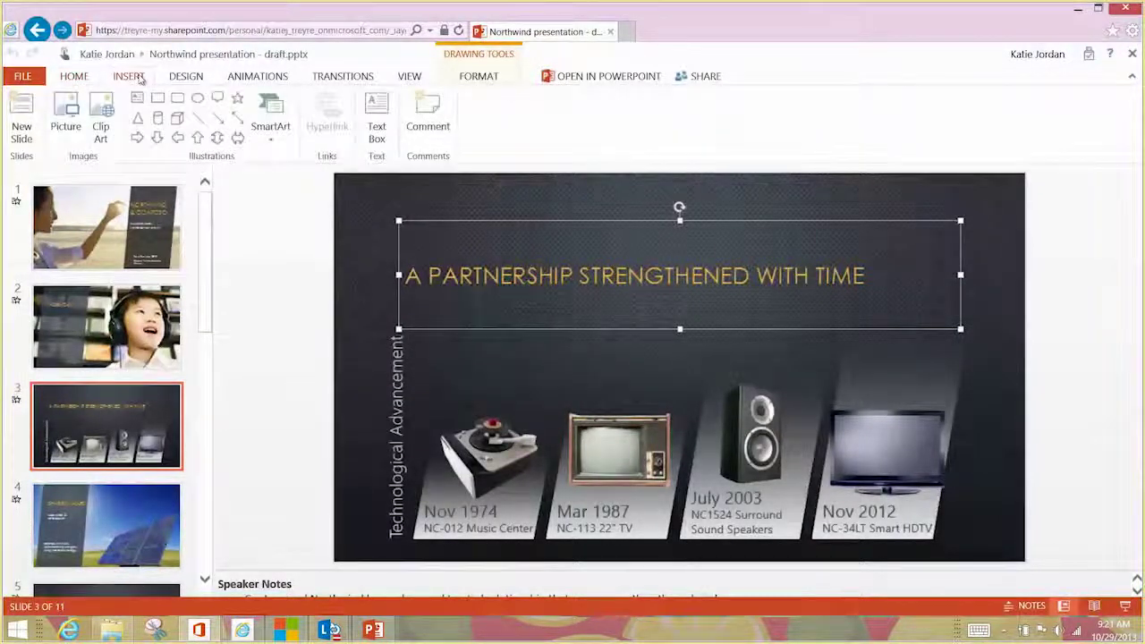
click(267, 134)
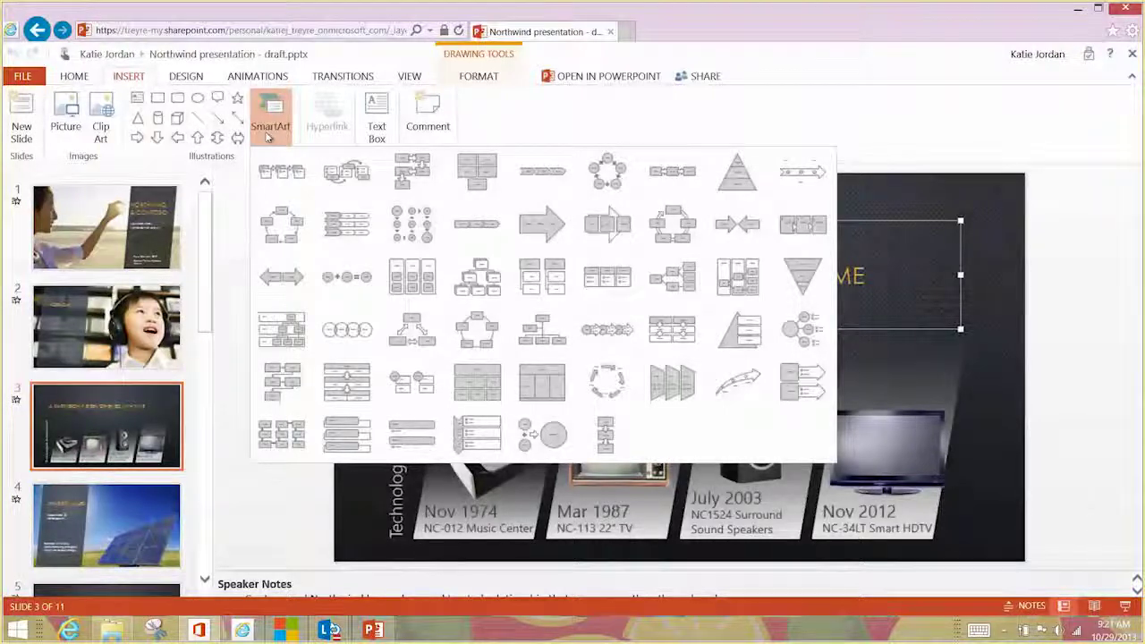
Dismiss the SmartArt gallery and expand the full Design themes gallery.
click(199, 79)
click(197, 78)
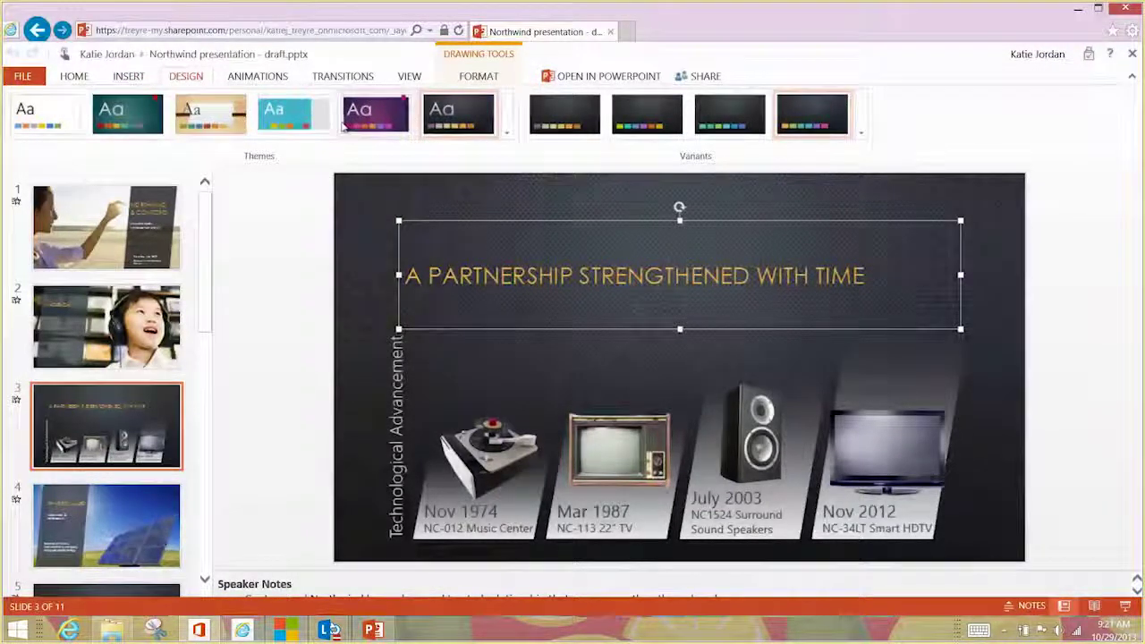
click(510, 132)
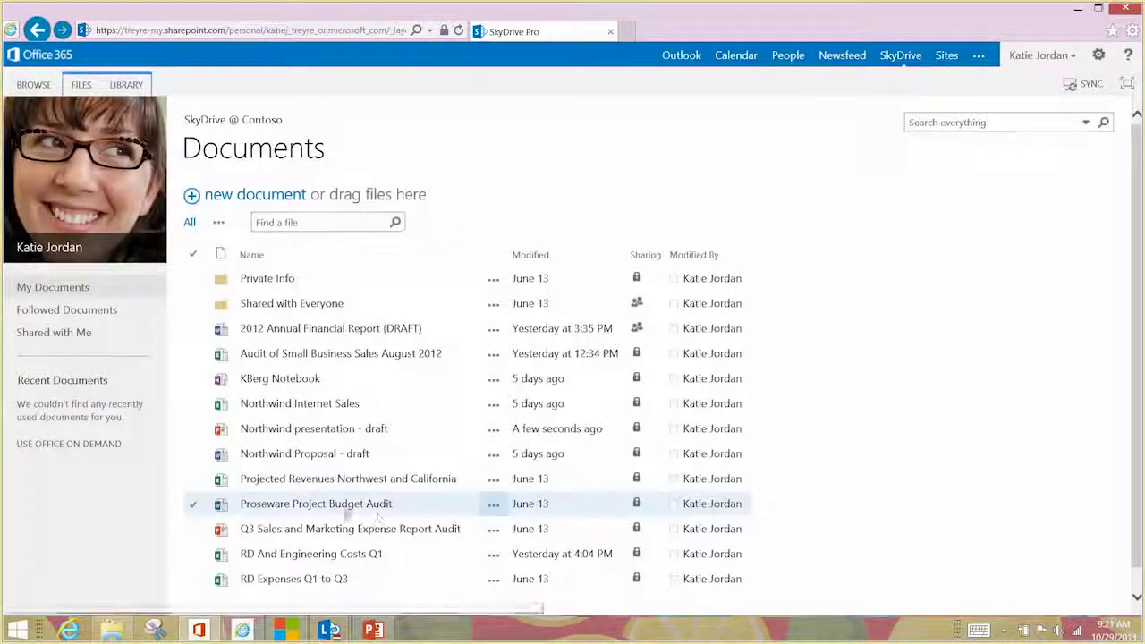
Open the RD And Engineering Costs Q1 workbook in Excel Web App.
click(317, 555)
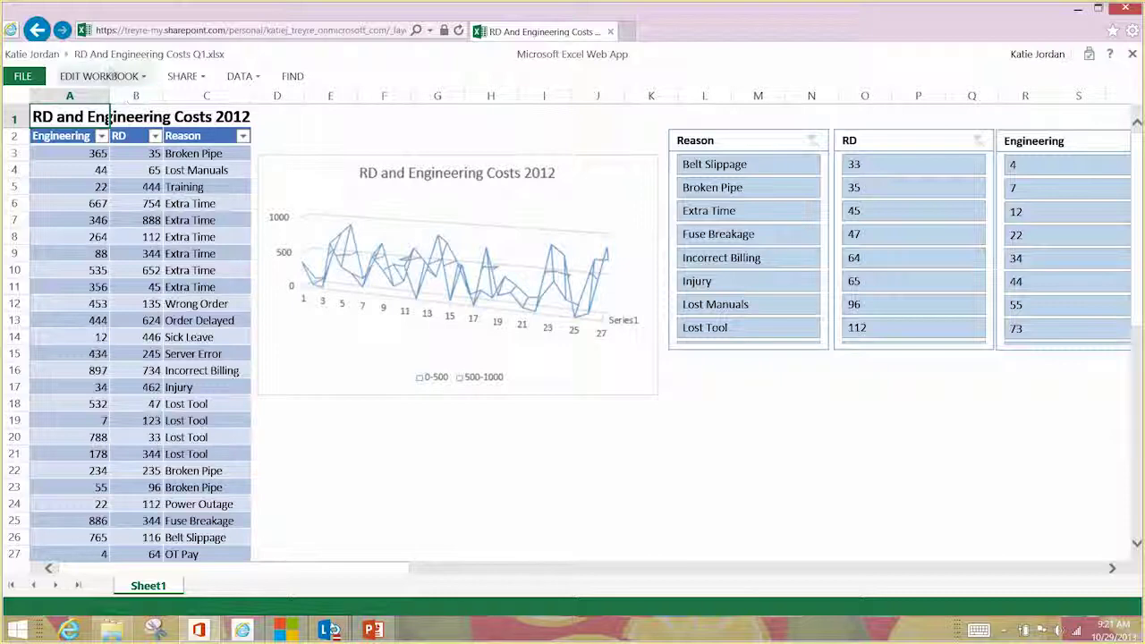
Open the RD And Engineering Costs Q1 workbook for editing in Excel Web App.
click(98, 76)
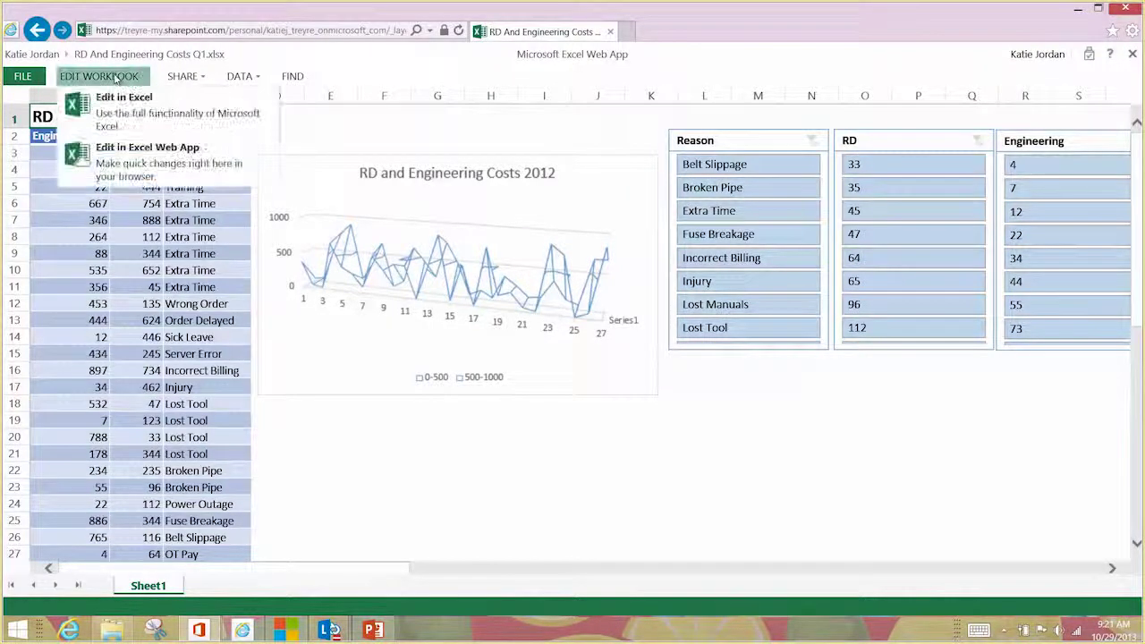
click(126, 167)
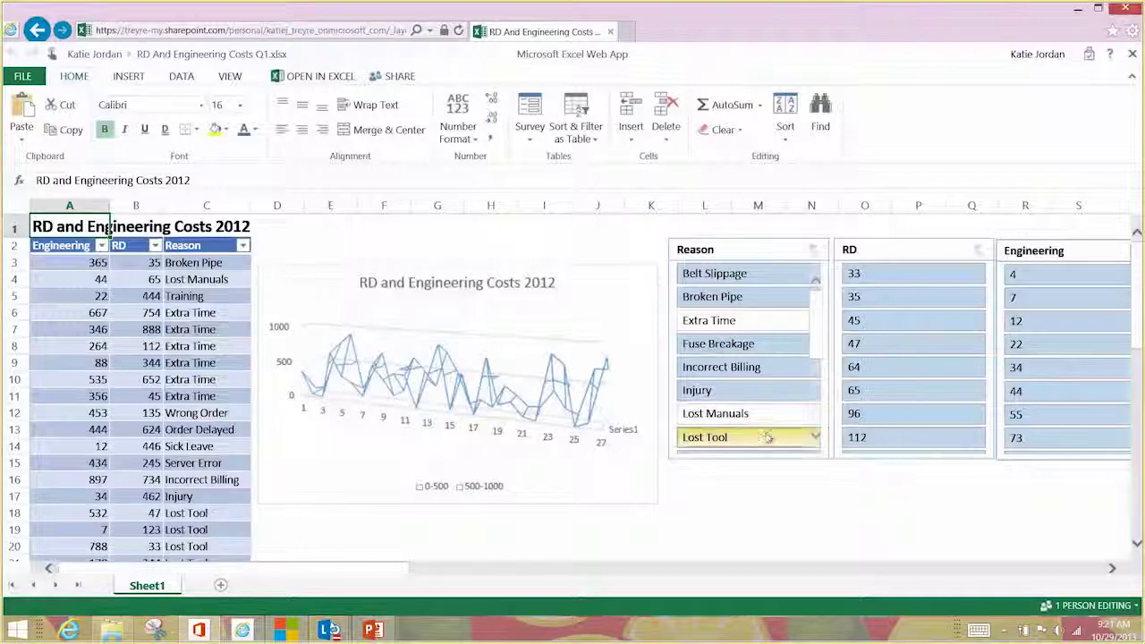
Filter the RD and Engineering costs table and chart by a Reason slicer item.
click(754, 280)
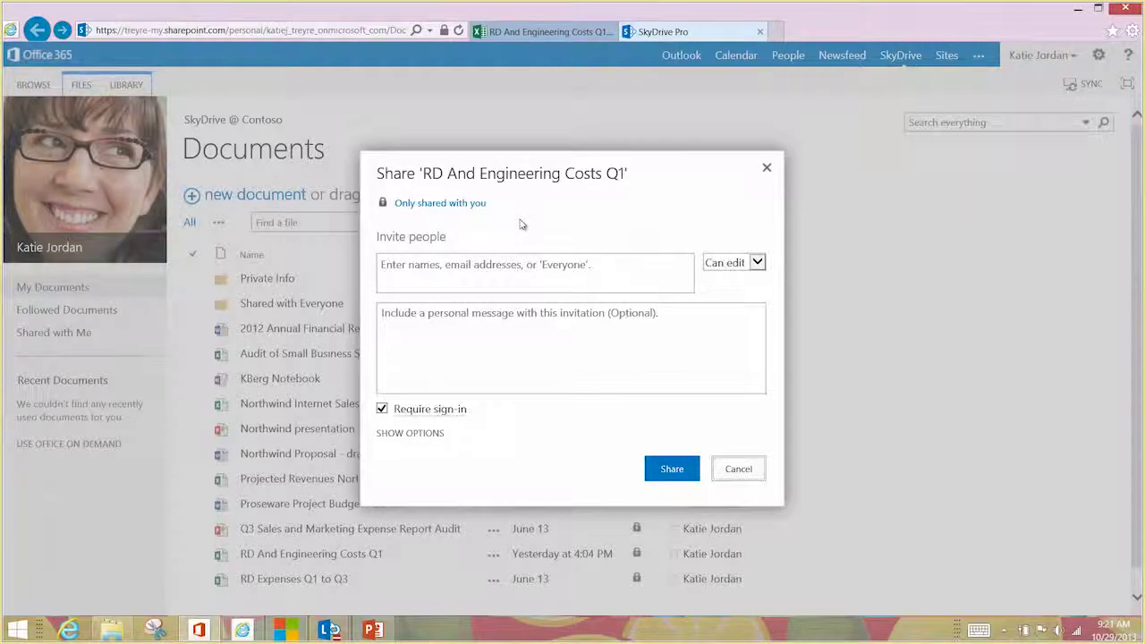
Check the Can edit and Can view permission options for sharing the workbook.
click(757, 263)
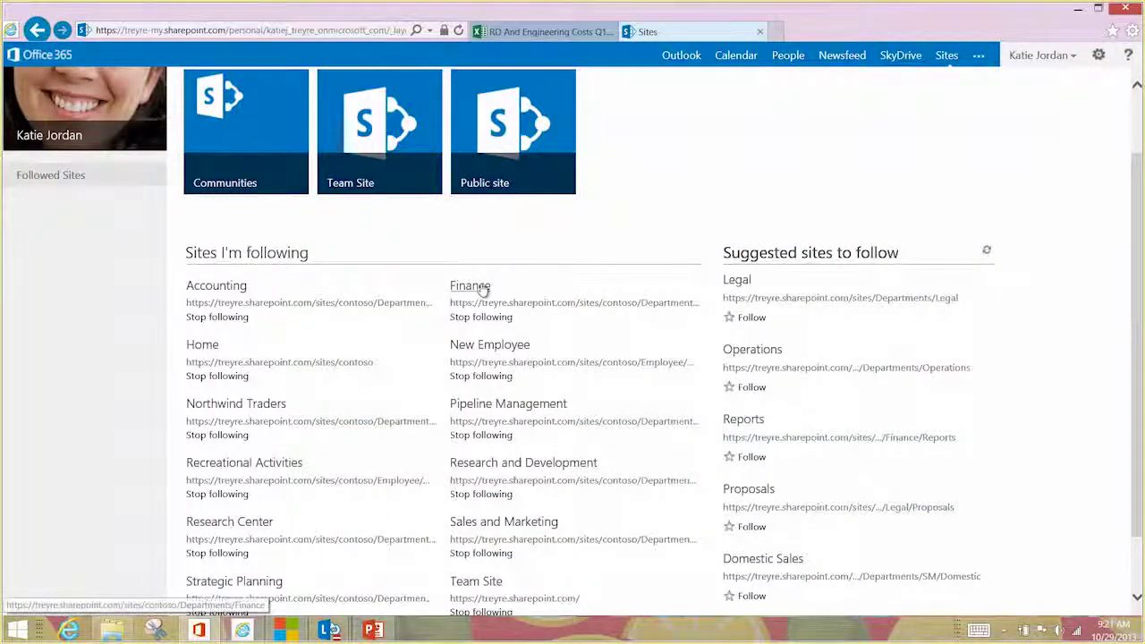
click(482, 288)
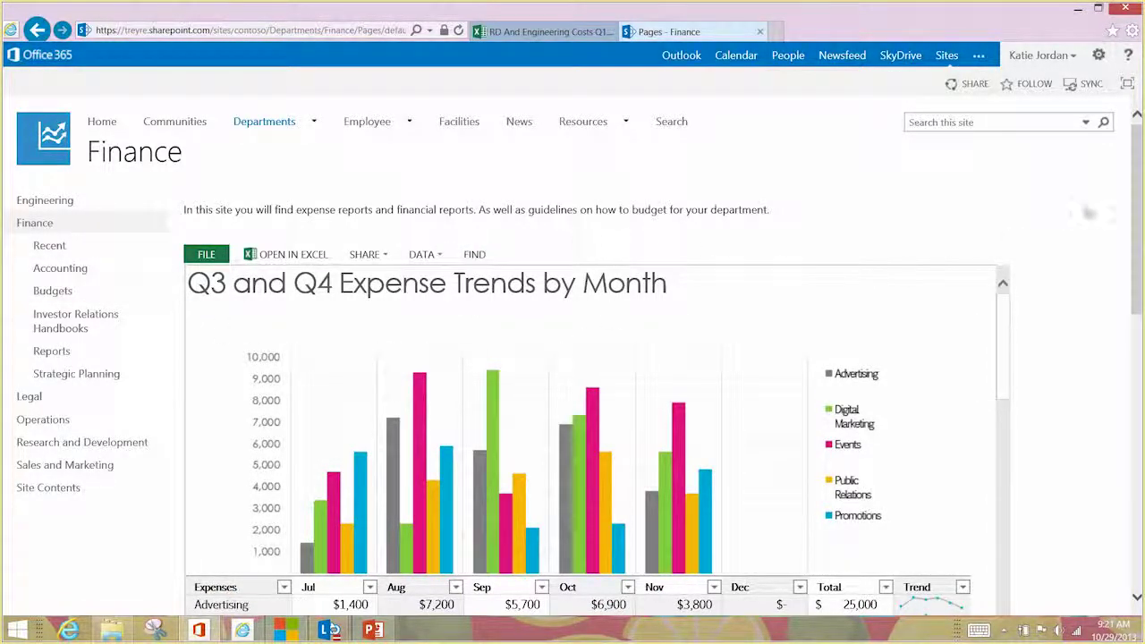
drag(1138, 239, 1141, 437)
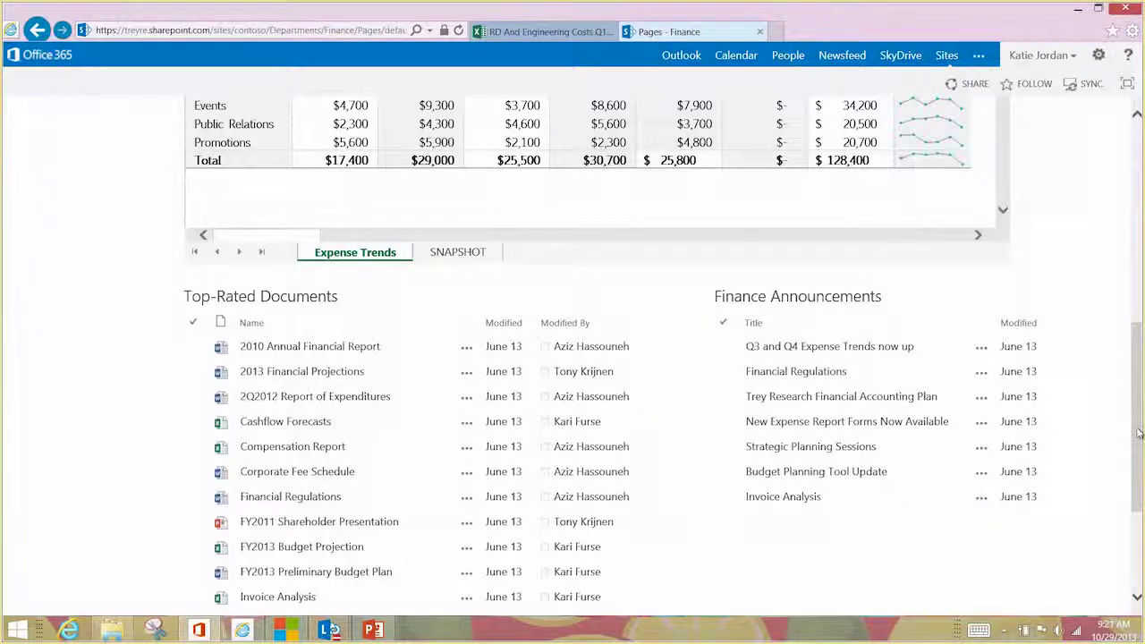
drag(1134, 426, 1132, 200)
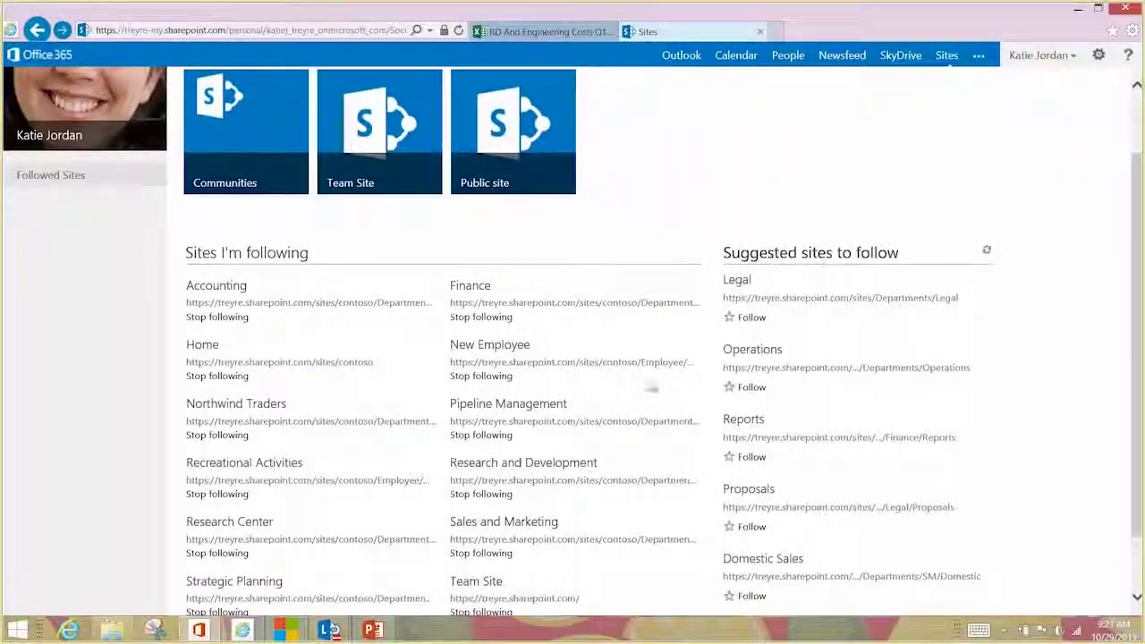
Open the Northwind Traders site from the followed sites list.
scroll(578, 507, down, 2)
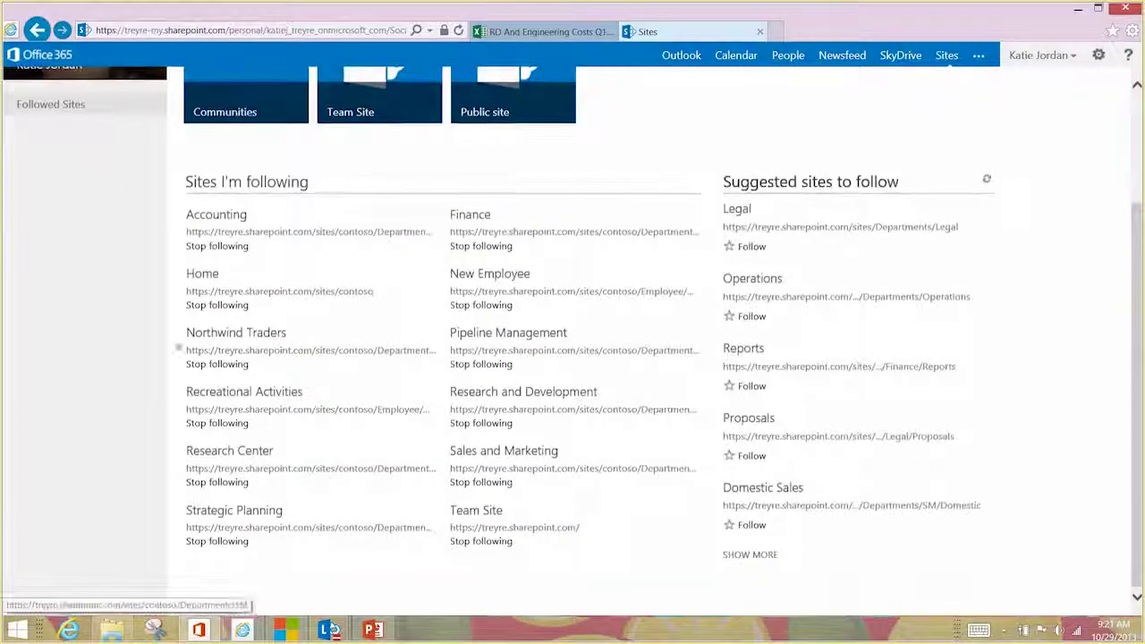
click(227, 335)
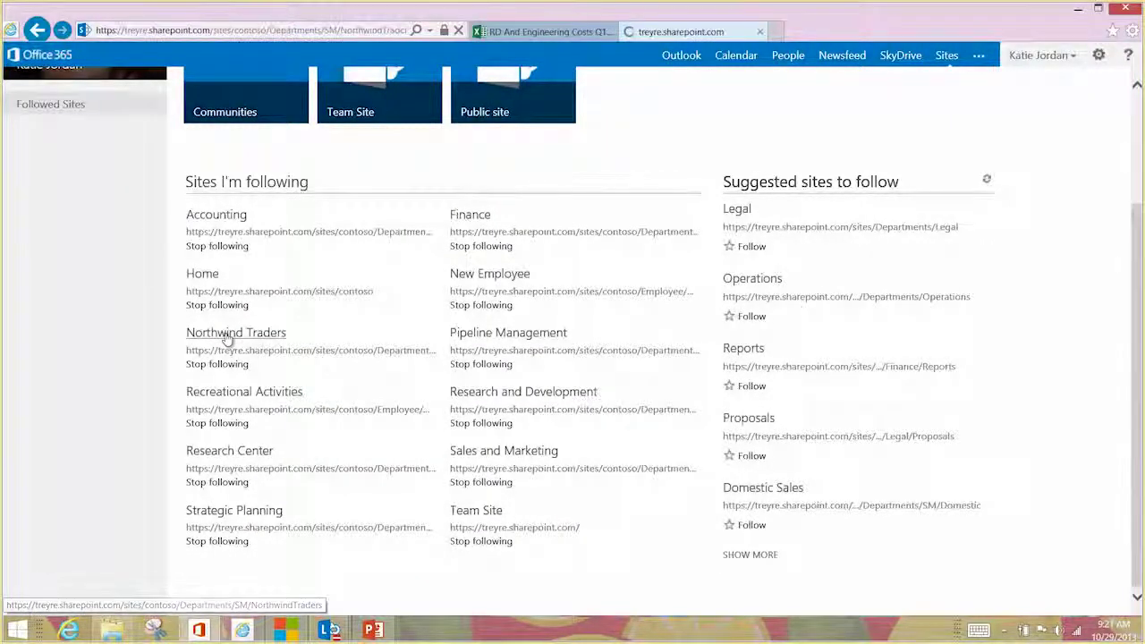